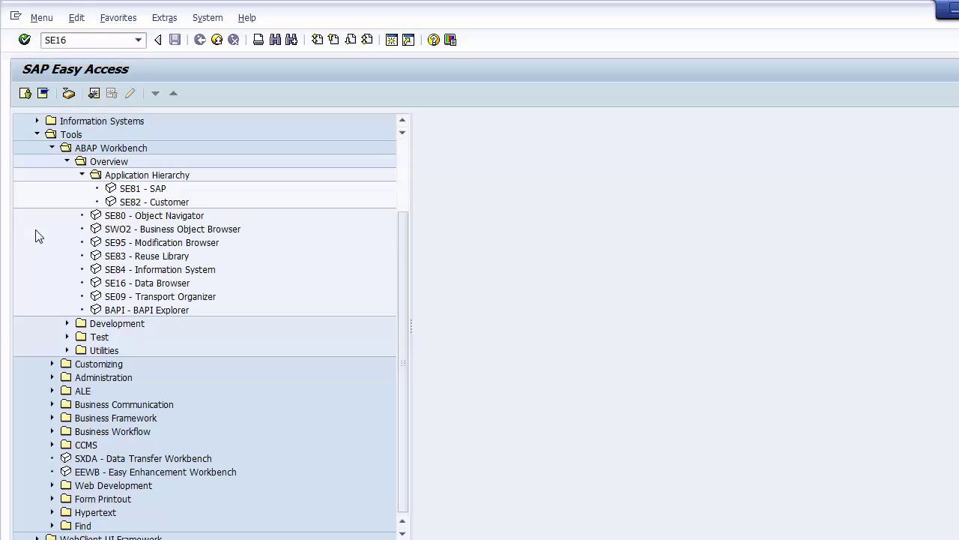
Collapse the Application Hierarchy folder under ABAP Workbench Overview and start the SE16 Data Browser transaction
click(69, 137)
click(86, 151)
click(105, 165)
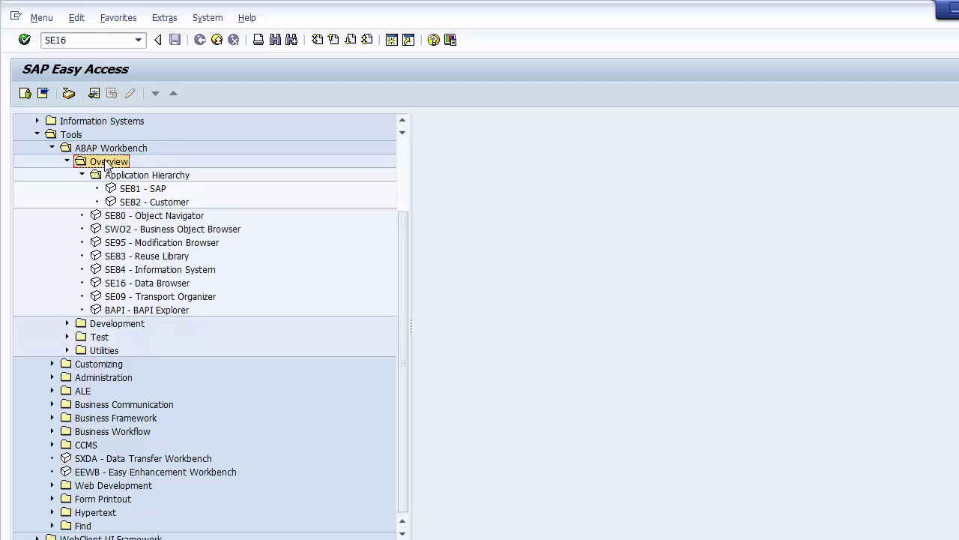
click(83, 175)
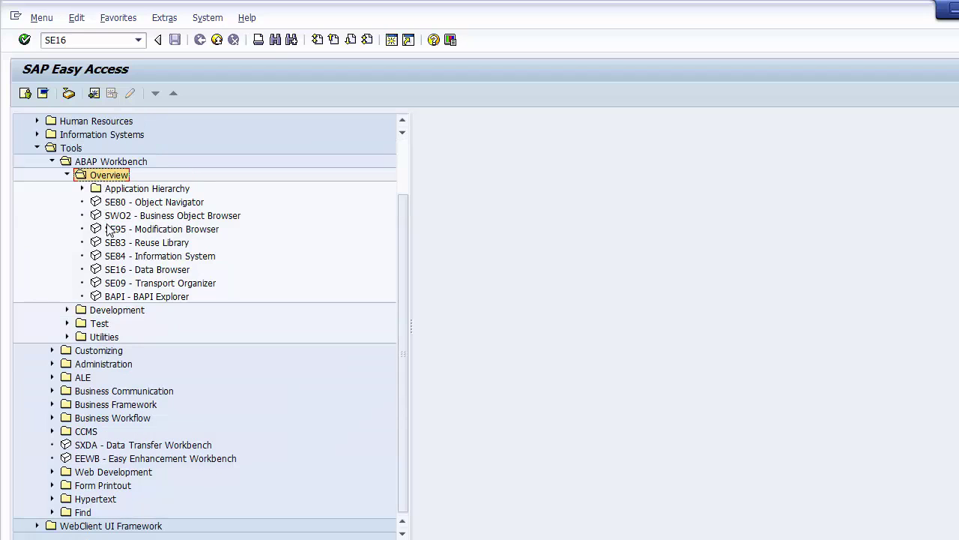
click(129, 270)
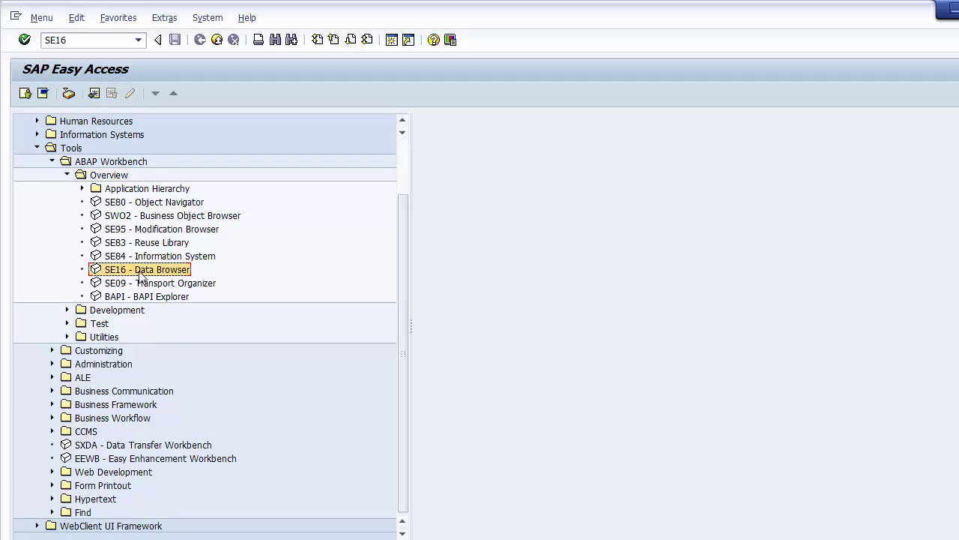
double_click(140, 273)
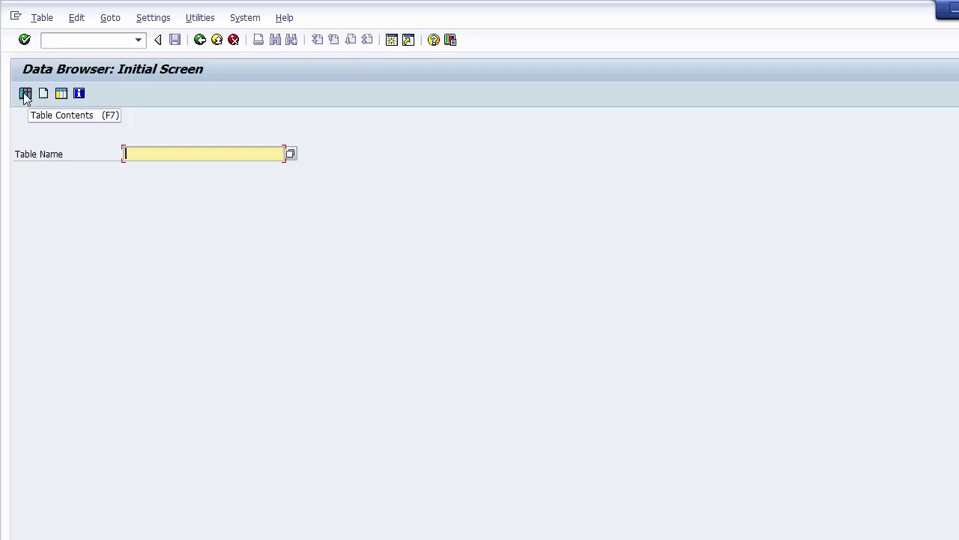
Enter VBAK as the table name and open the selection screen for its contents
text(V)
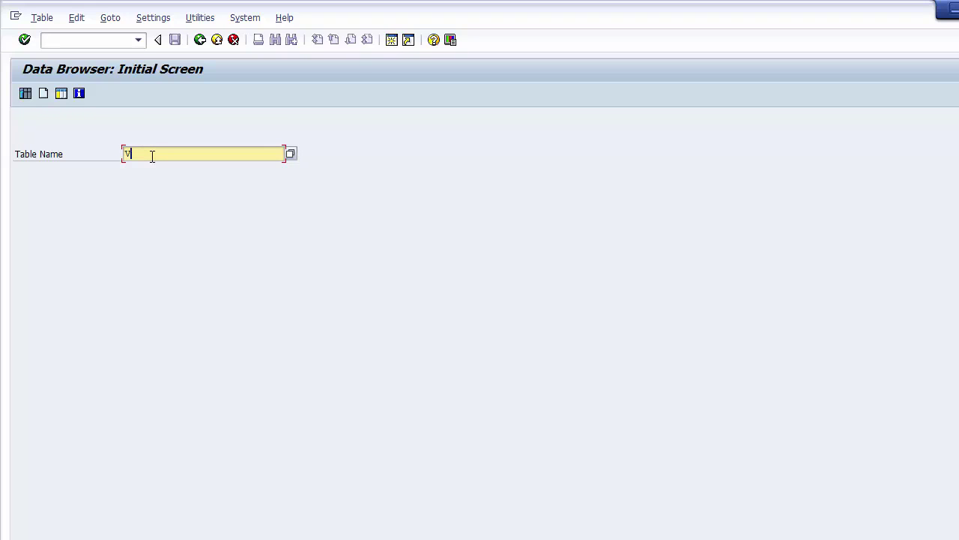
text(BAK)
click(26, 94)
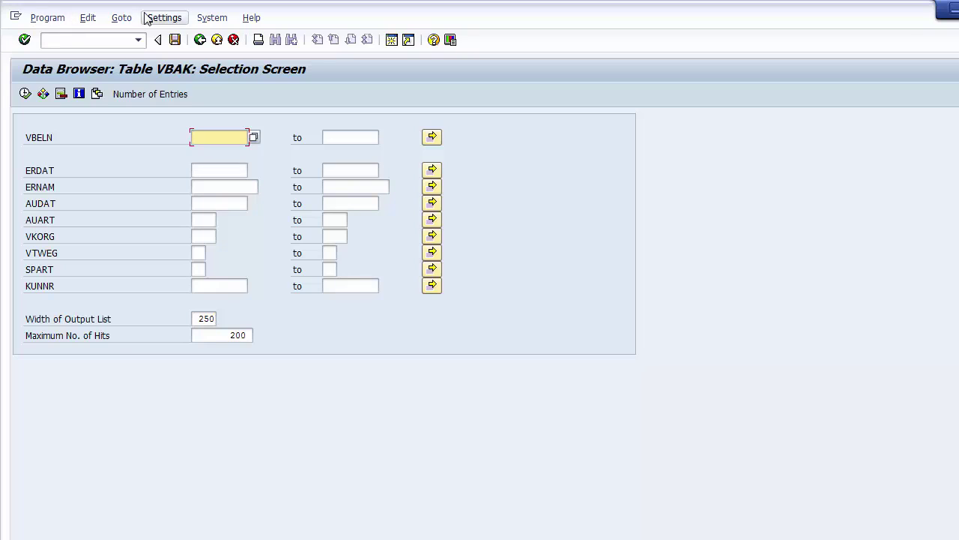
click(48, 18)
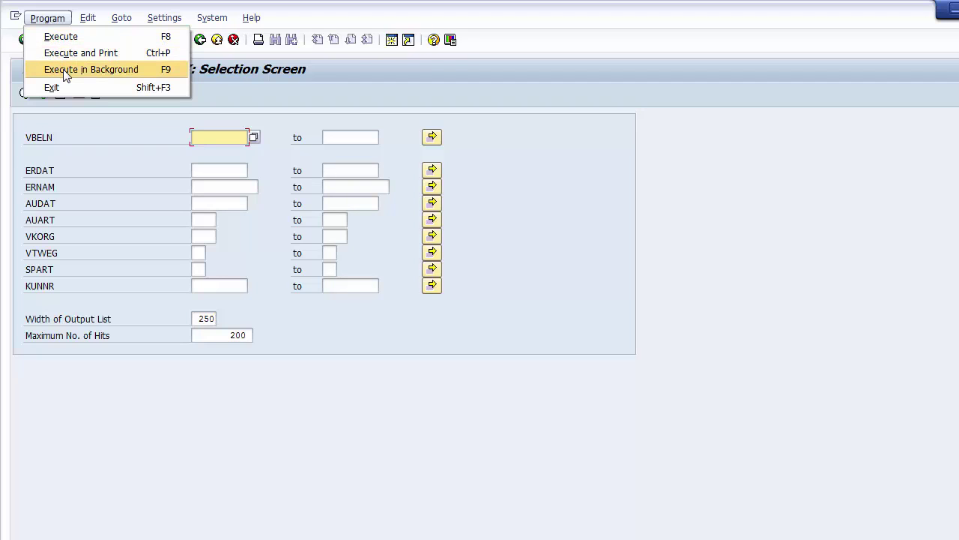
click(87, 19)
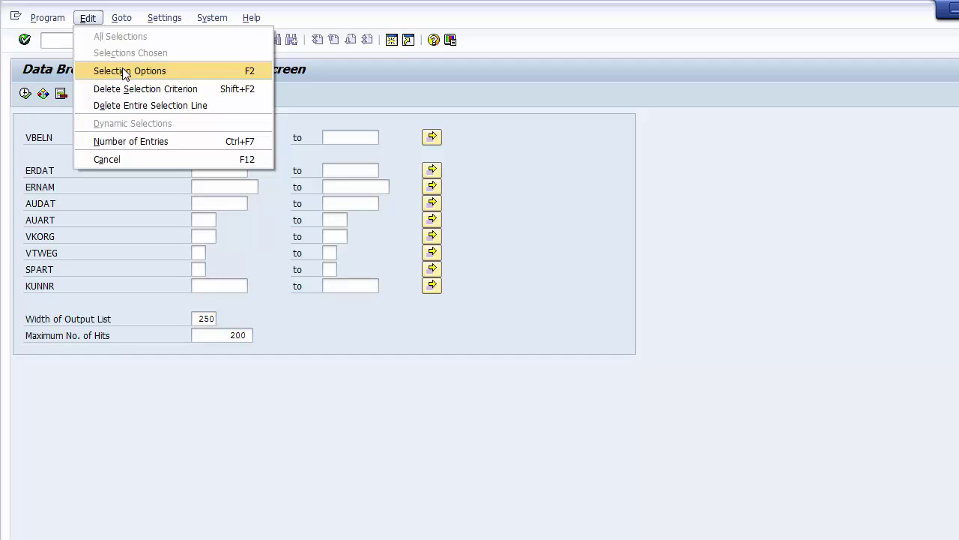
mouse_move(123, 25)
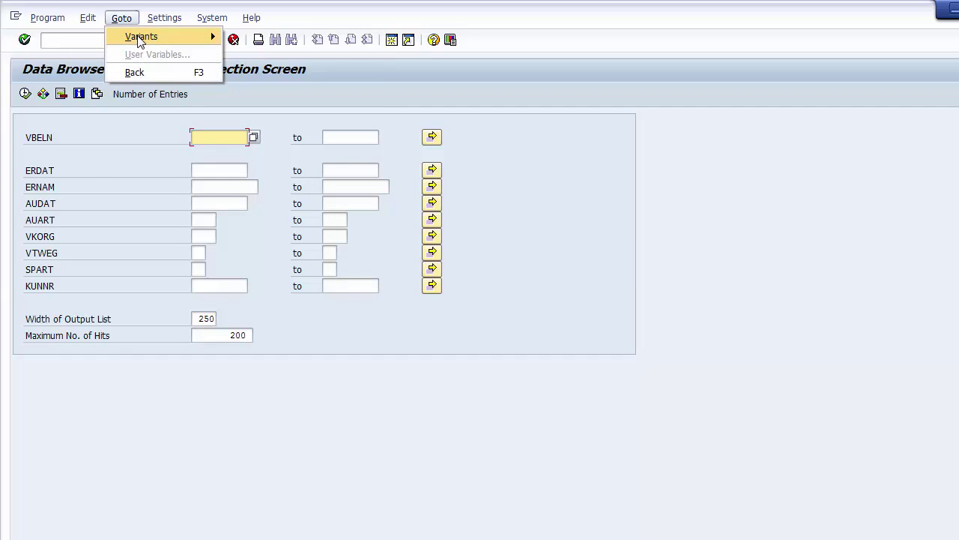
mouse_move(140, 41)
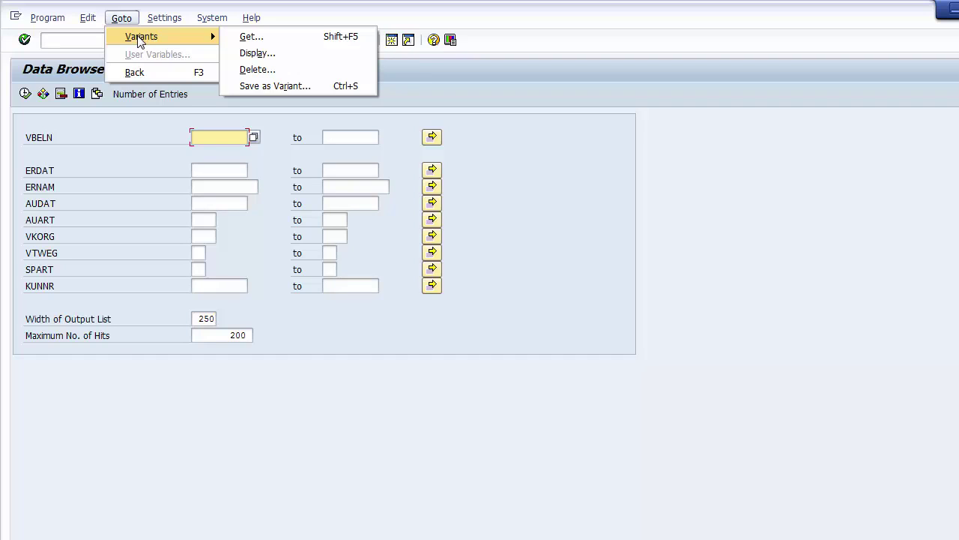
Examine the fields that can be chosen for the VBAK output list and close the field selection without applying it
mouse_move(165, 21)
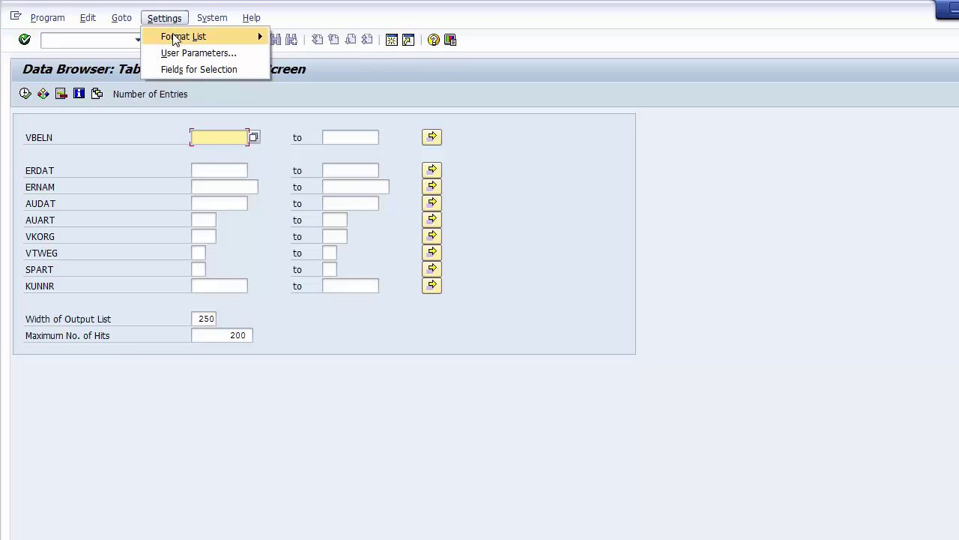
mouse_move(173, 39)
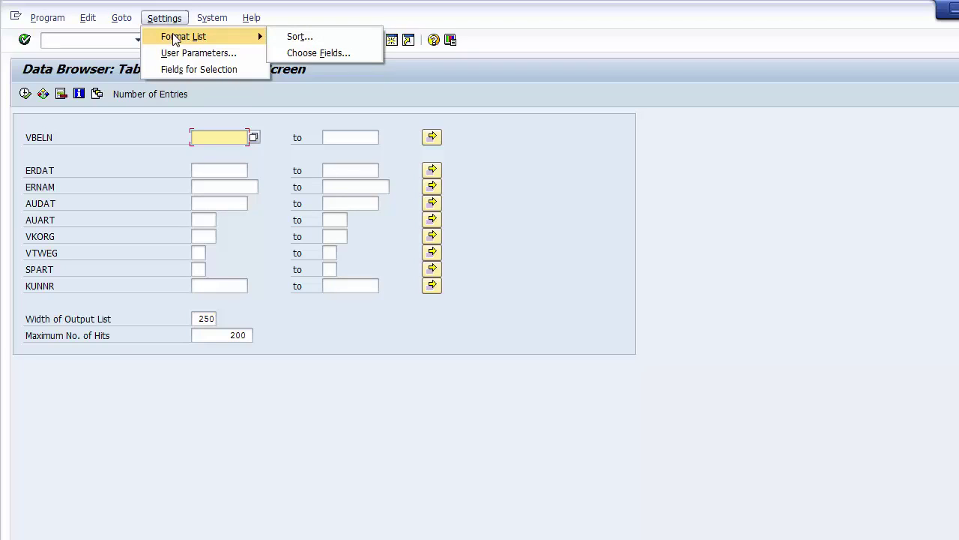
click(303, 56)
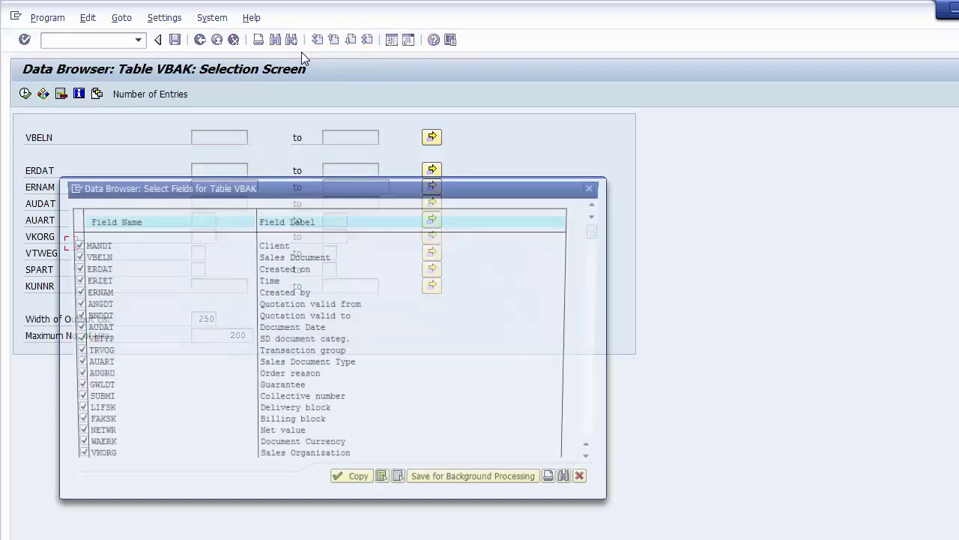
click(600, 424)
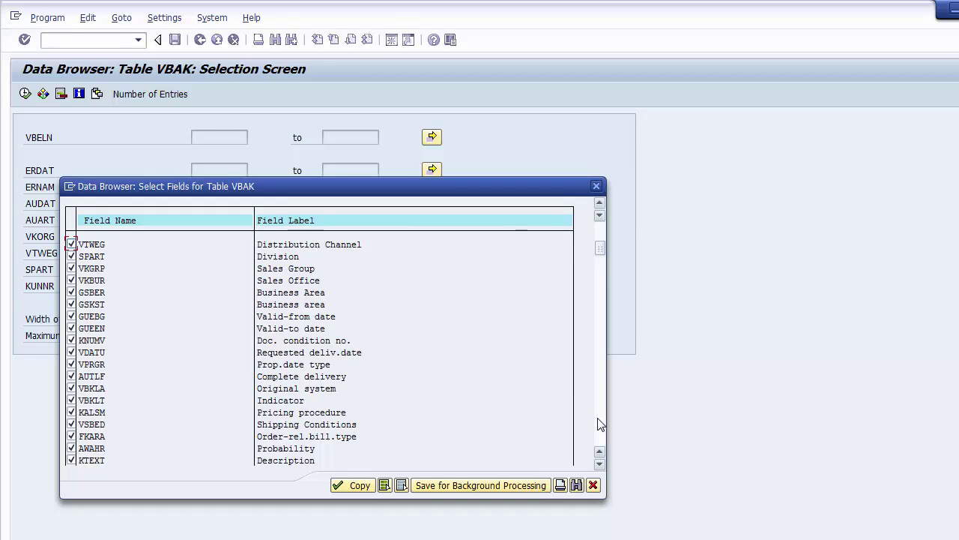
click(600, 424)
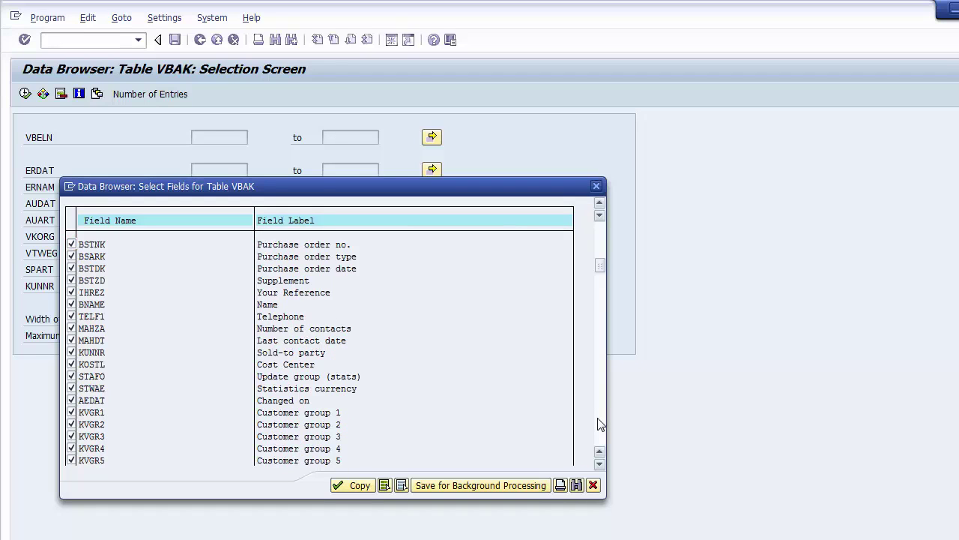
click(600, 425)
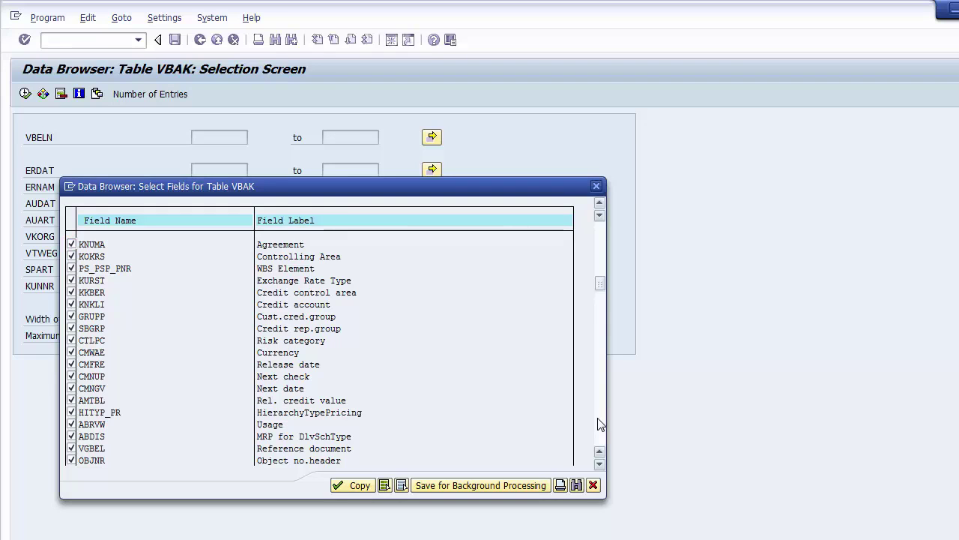
click(600, 424)
click(72, 316)
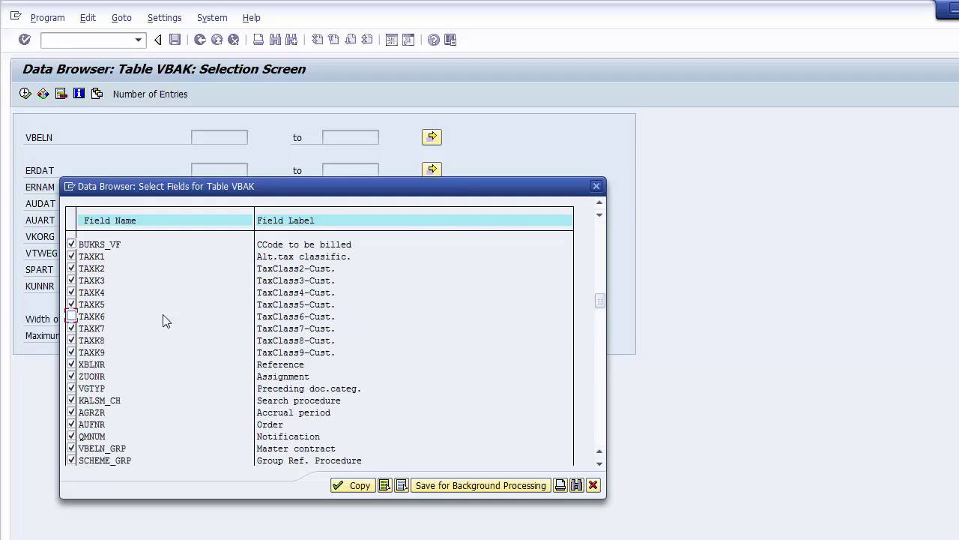
click(593, 485)
Open the user parameters and examine the Data Browser output list settings and the other settings categories
click(171, 21)
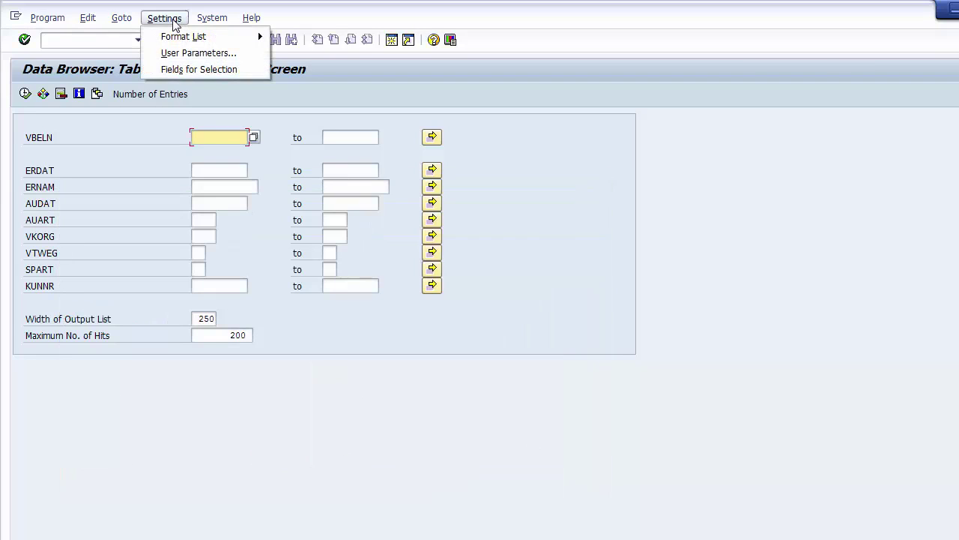
click(185, 56)
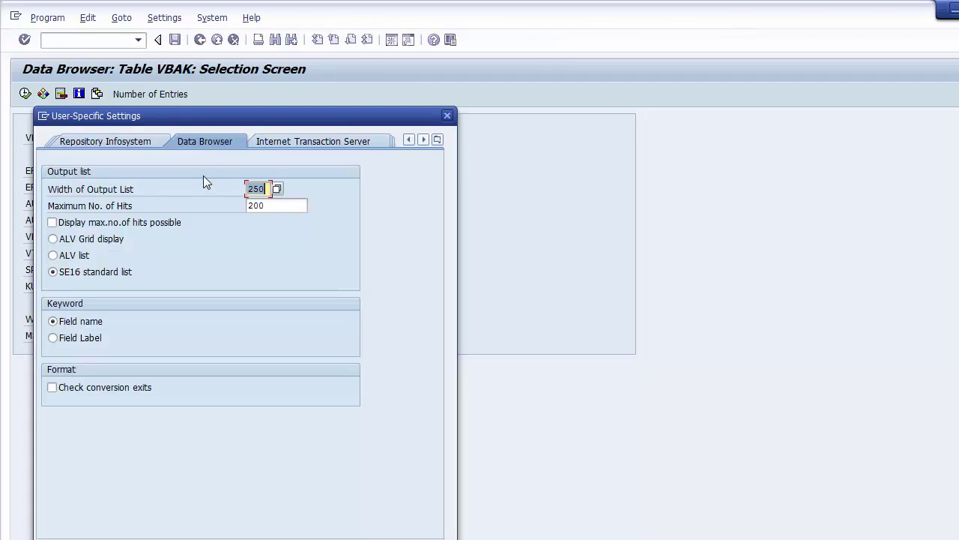
click(438, 140)
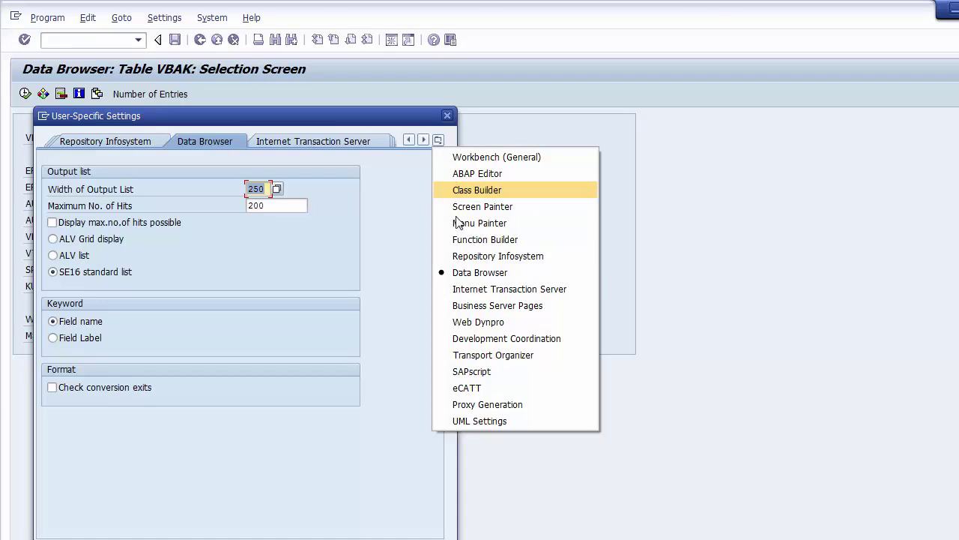
click(393, 183)
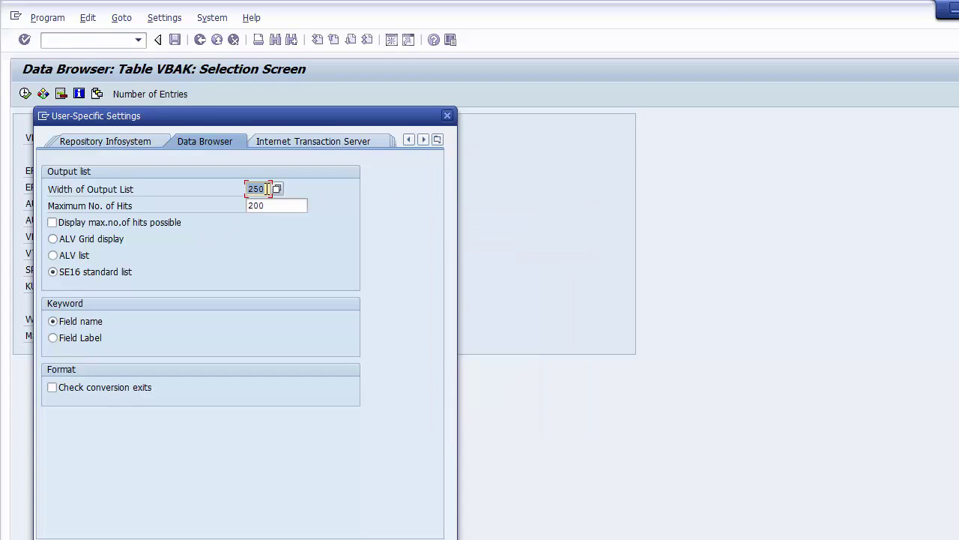
click(277, 204)
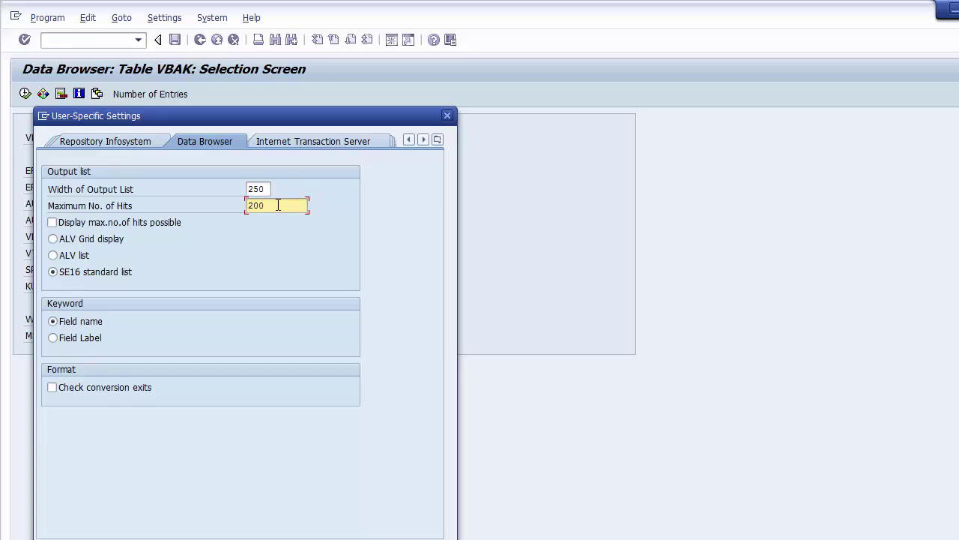
Try Field Label as the keyword option, restore Field name and confirm the user-specific settings
click(54, 338)
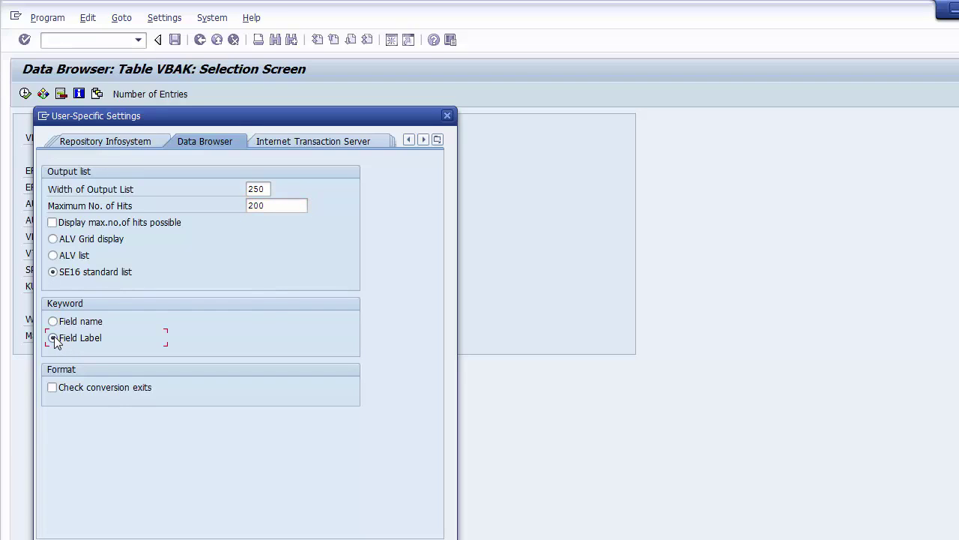
click(53, 321)
click(54, 338)
click(54, 321)
key(Return)
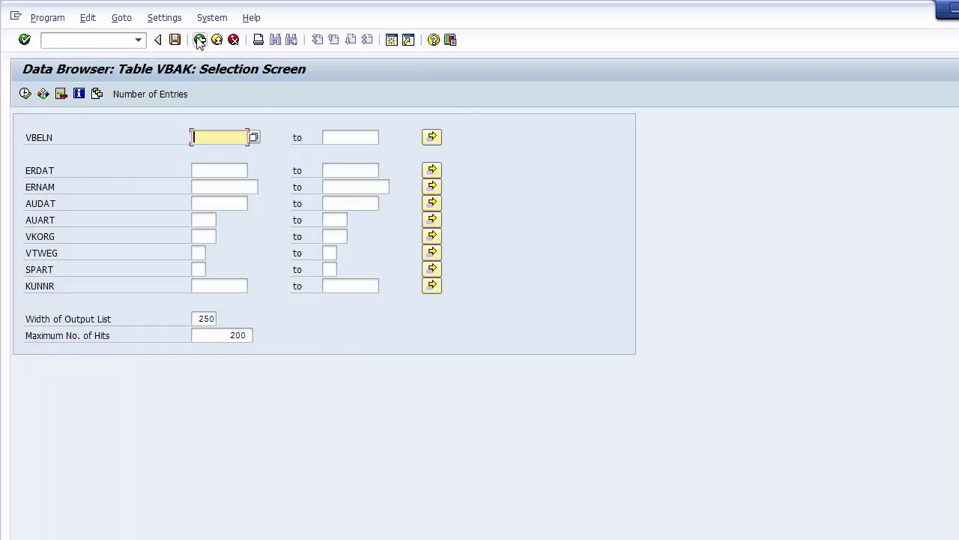
Remove the AUART (Sales Document Type) field from the VBAK selection fields and apply the choice
click(166, 19)
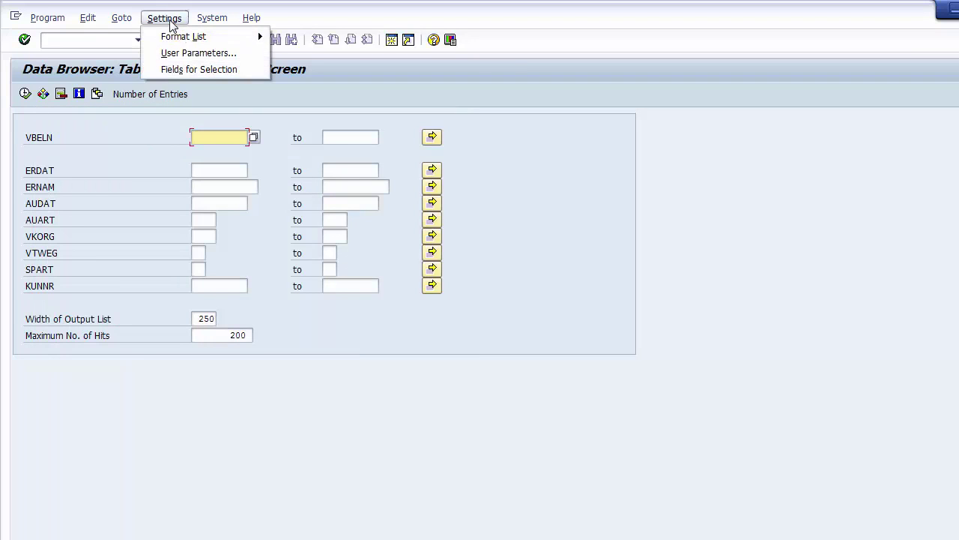
click(189, 69)
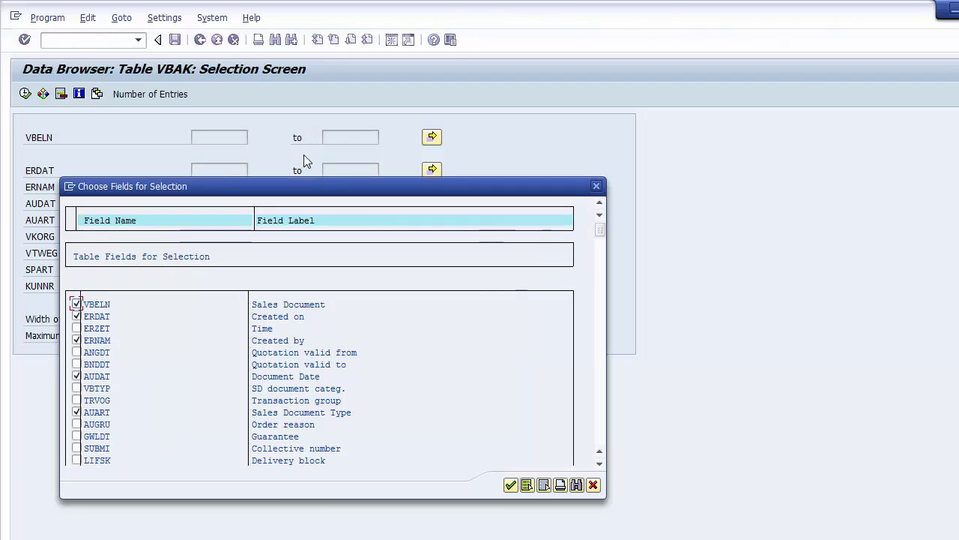
drag(308, 187, 719, 95)
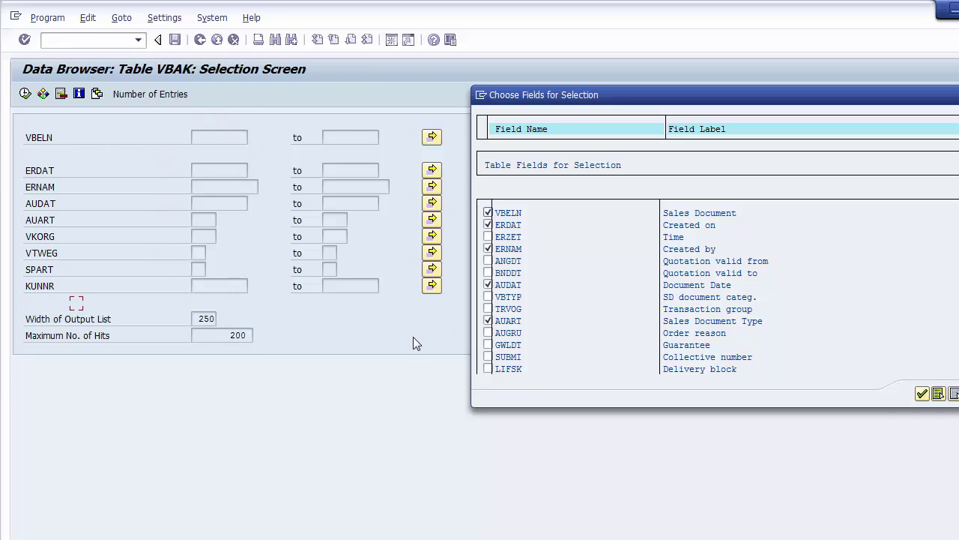
click(488, 213)
click(488, 321)
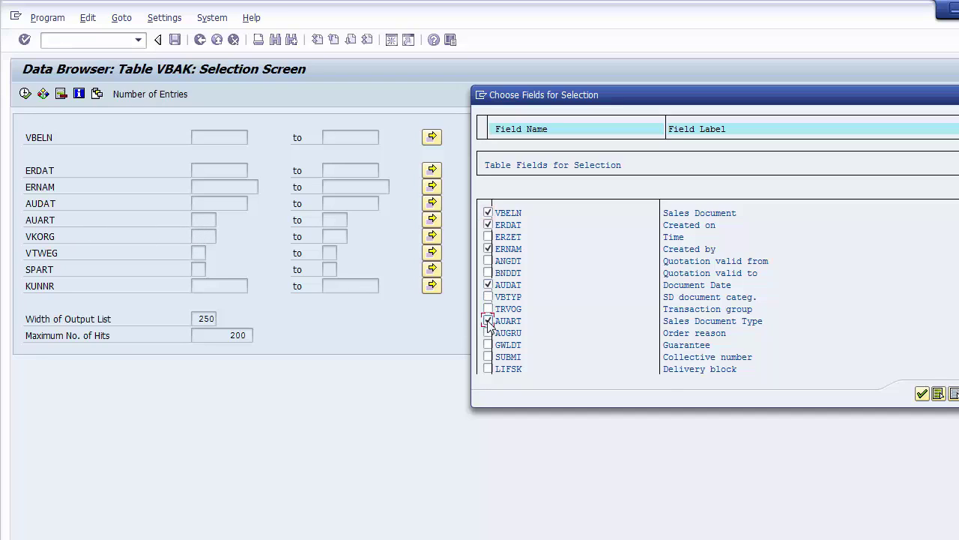
click(921, 392)
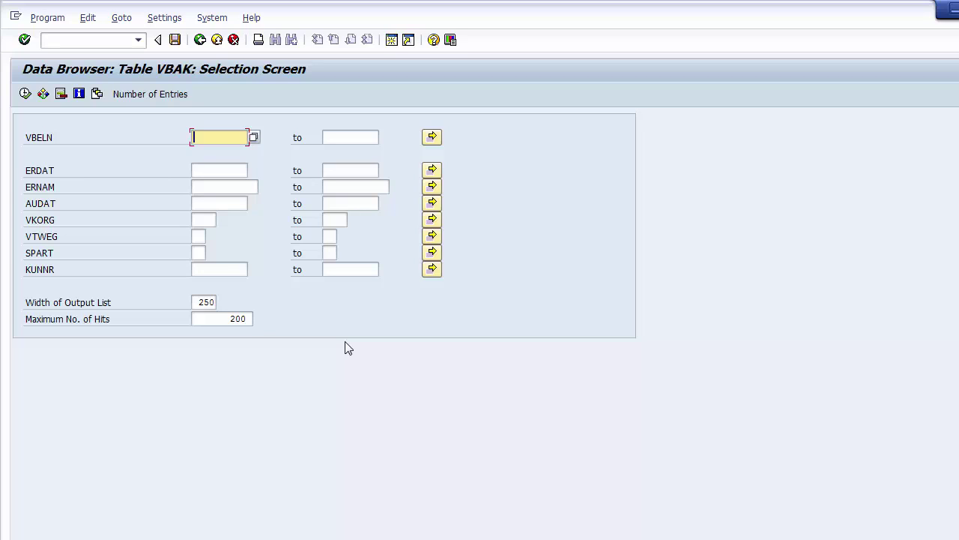
Enter the sales document number in VBELN and execute the selection on table VBAK
click(217, 169)
click(222, 139)
text(14480)
click(25, 93)
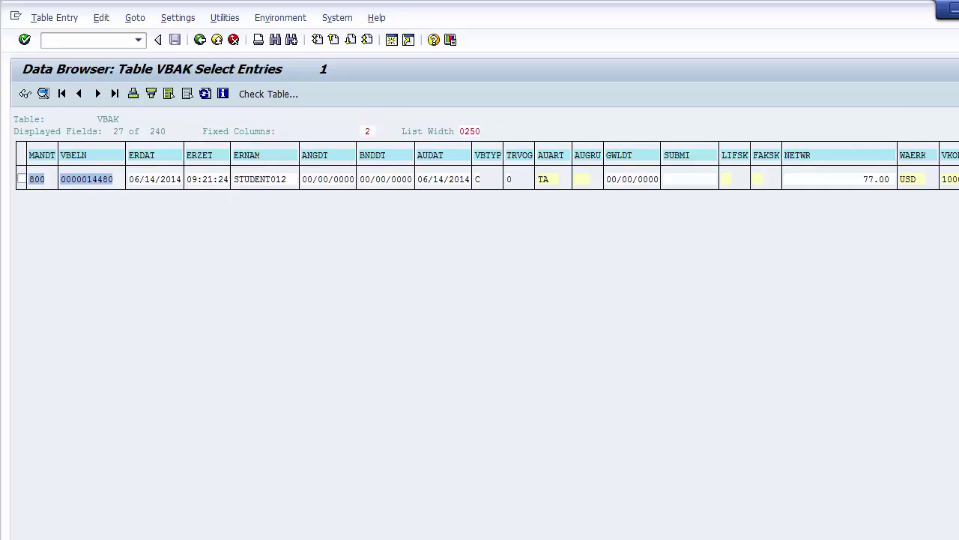
Examine the selected VBAK entry's columns through to the last one and return to the selection screen
scroll(480, 165, right, 4)
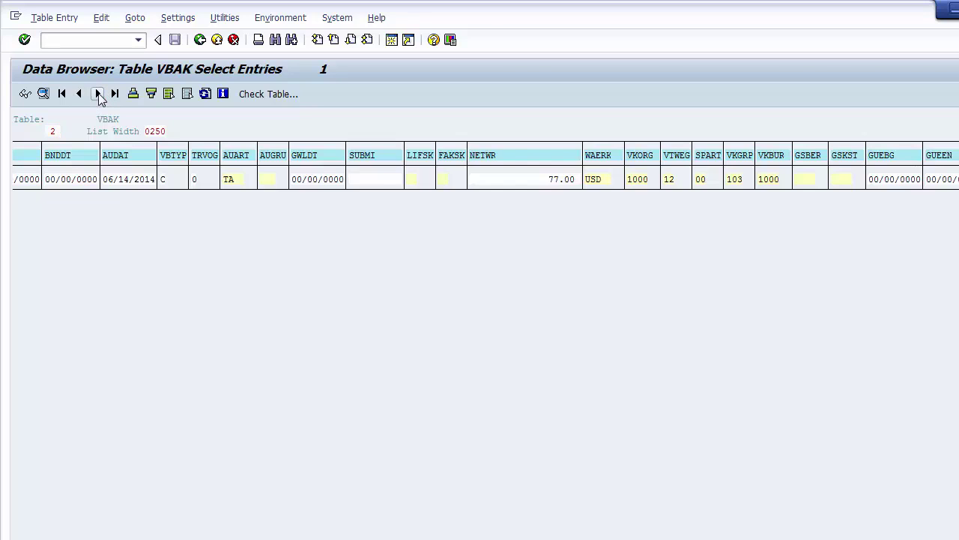
click(97, 94)
click(98, 94)
click(98, 93)
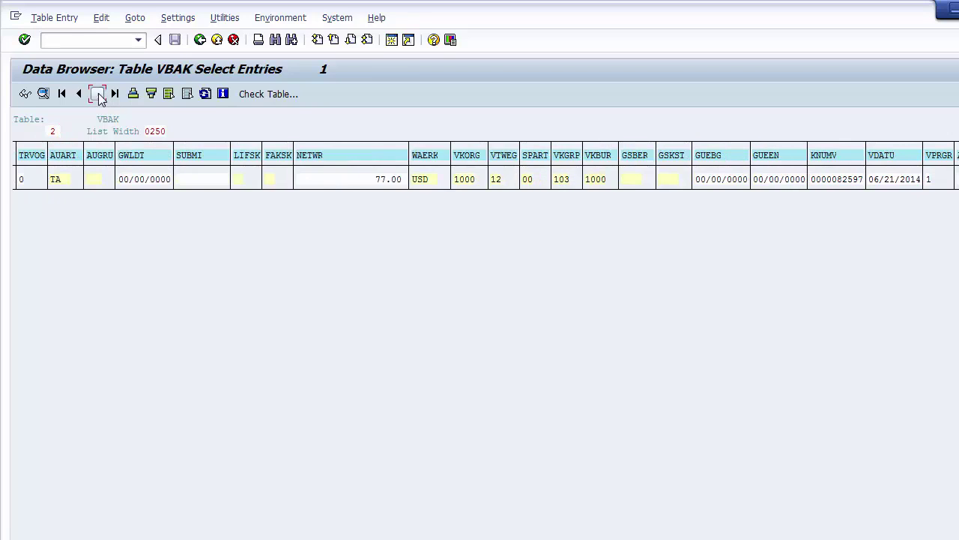
click(97, 93)
click(97, 94)
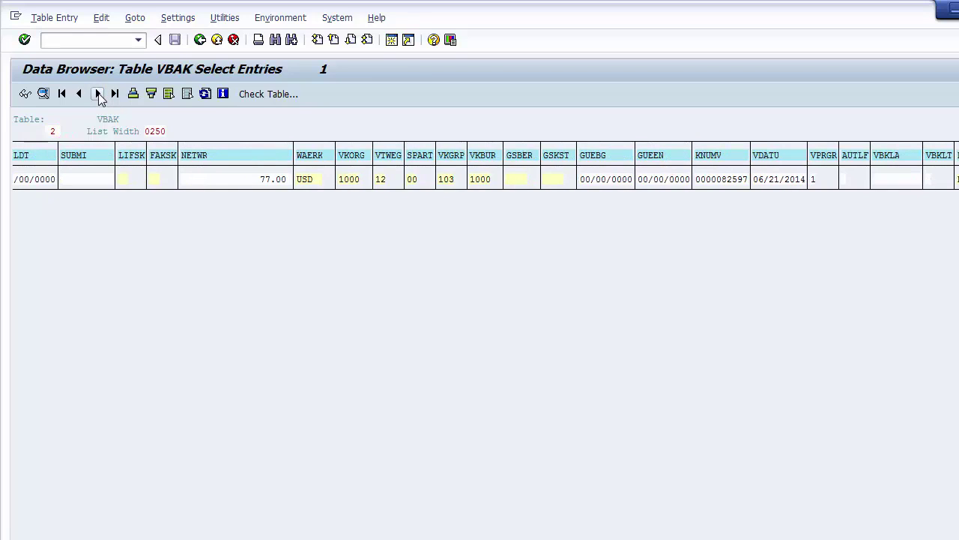
click(97, 94)
click(97, 94)
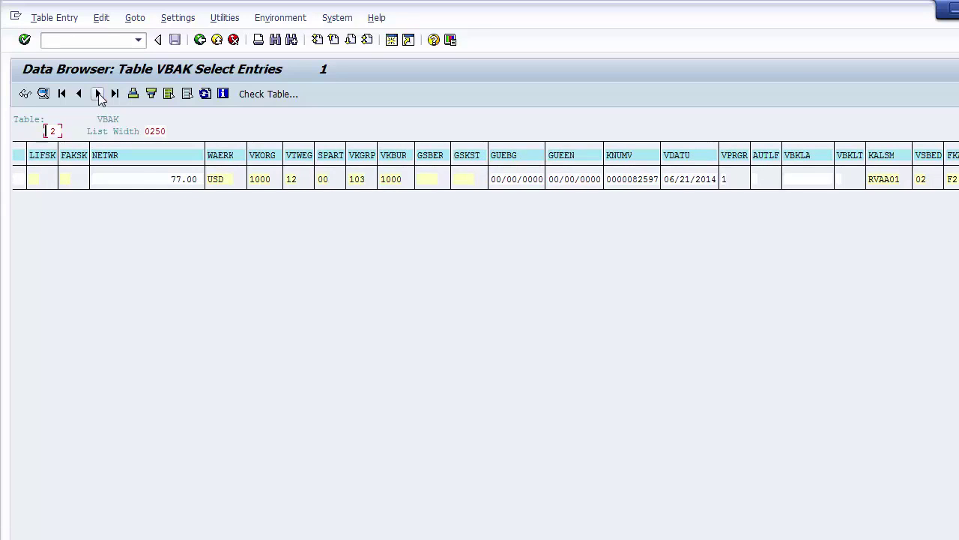
click(98, 93)
click(97, 94)
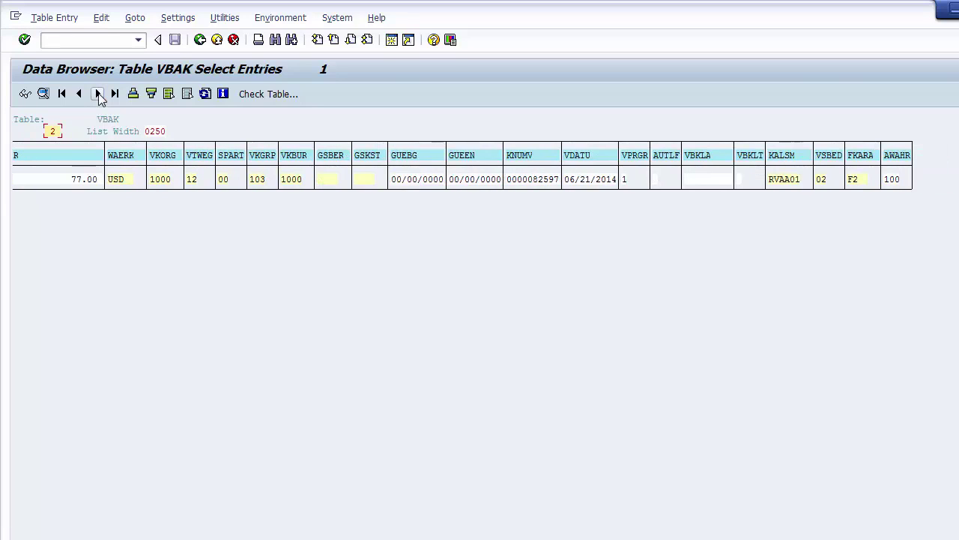
click(98, 93)
click(97, 93)
click(98, 93)
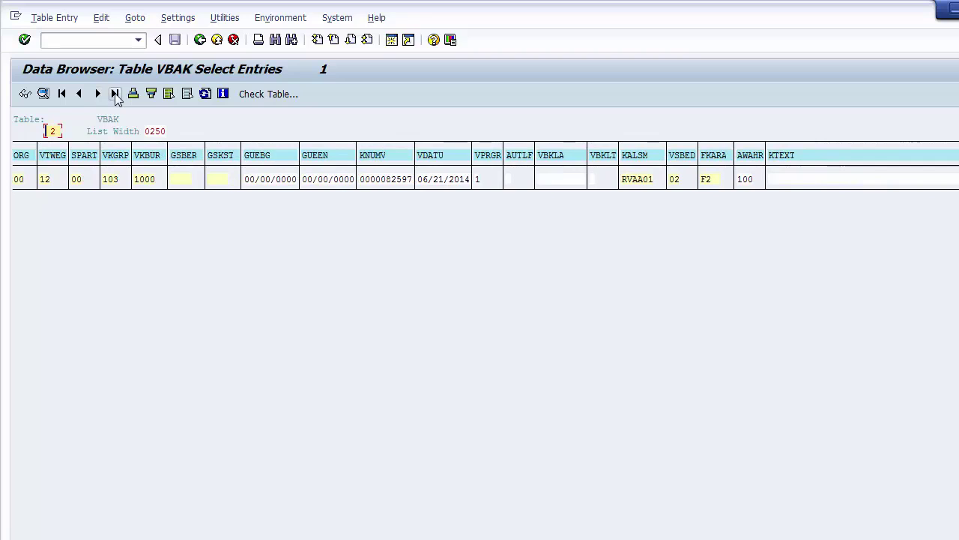
click(115, 94)
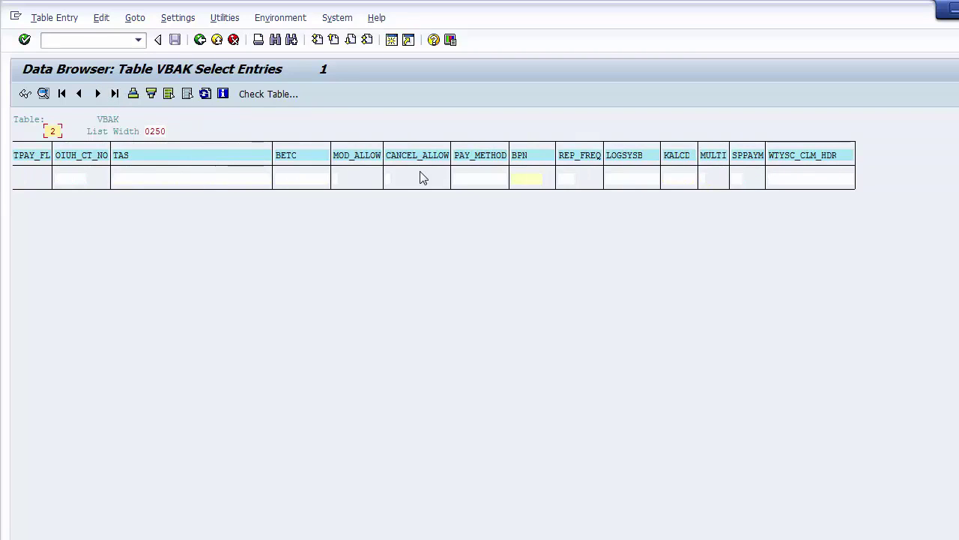
right_click(176, 163)
click(129, 195)
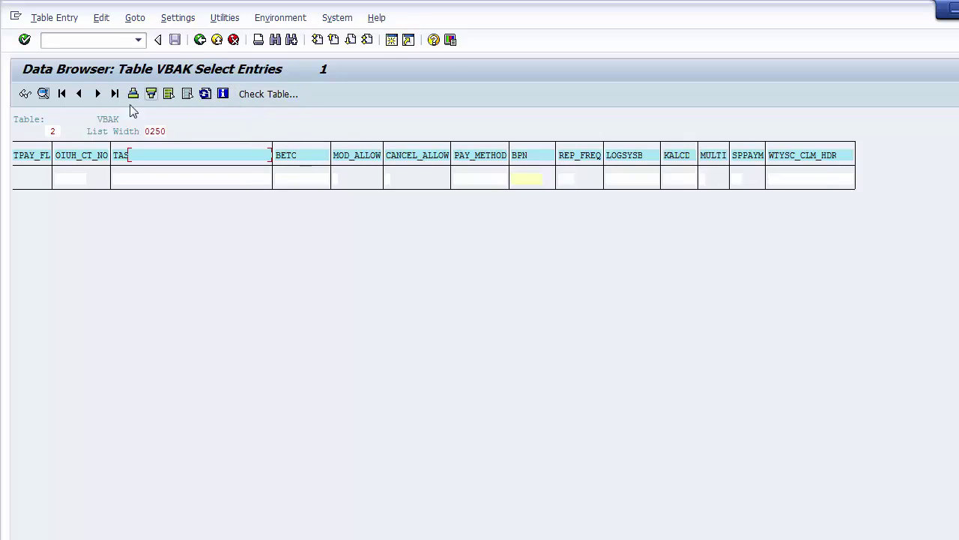
click(199, 40)
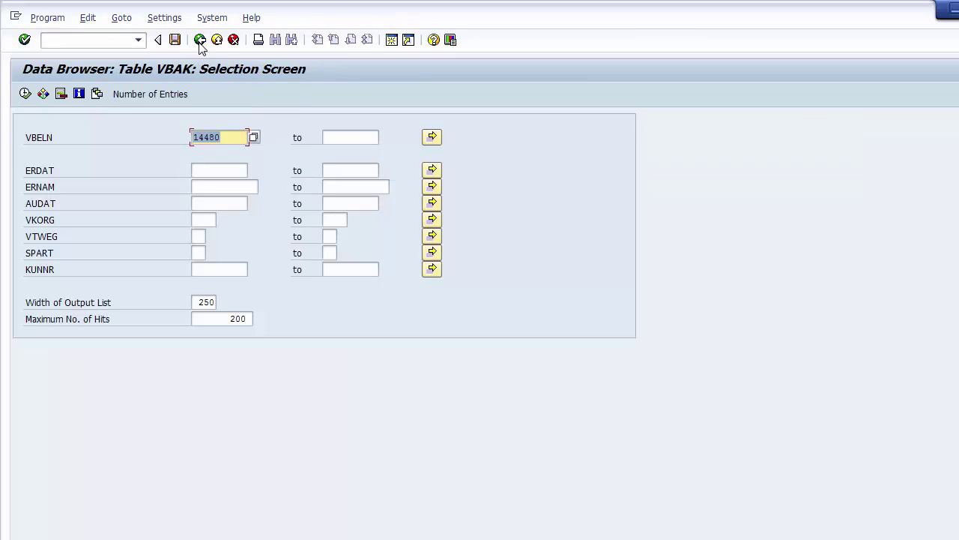